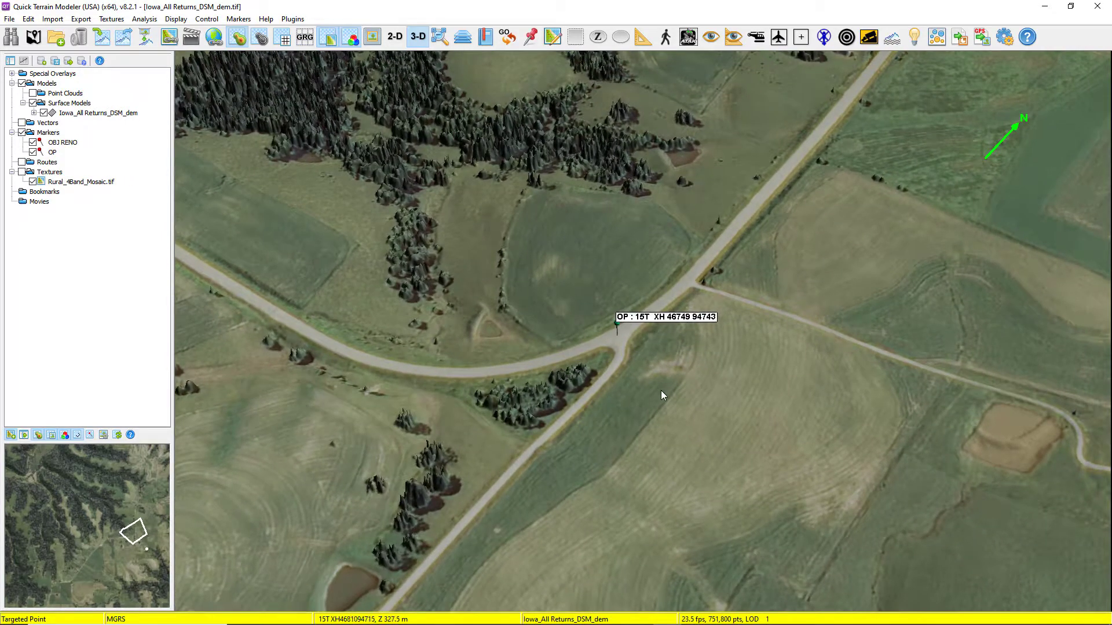
Step: Generate a Virtual LOS Map for the OP marker at the road junction
{"action": "mouse_move", "coordinate": [661, 390]}
{"action": "left_mouse_down"}
{"action": "mouse_move", "coordinate": [532, 376]}
{"action": "mouse_move", "coordinate": [603, 345]}
{"action": "left_mouse_up"}
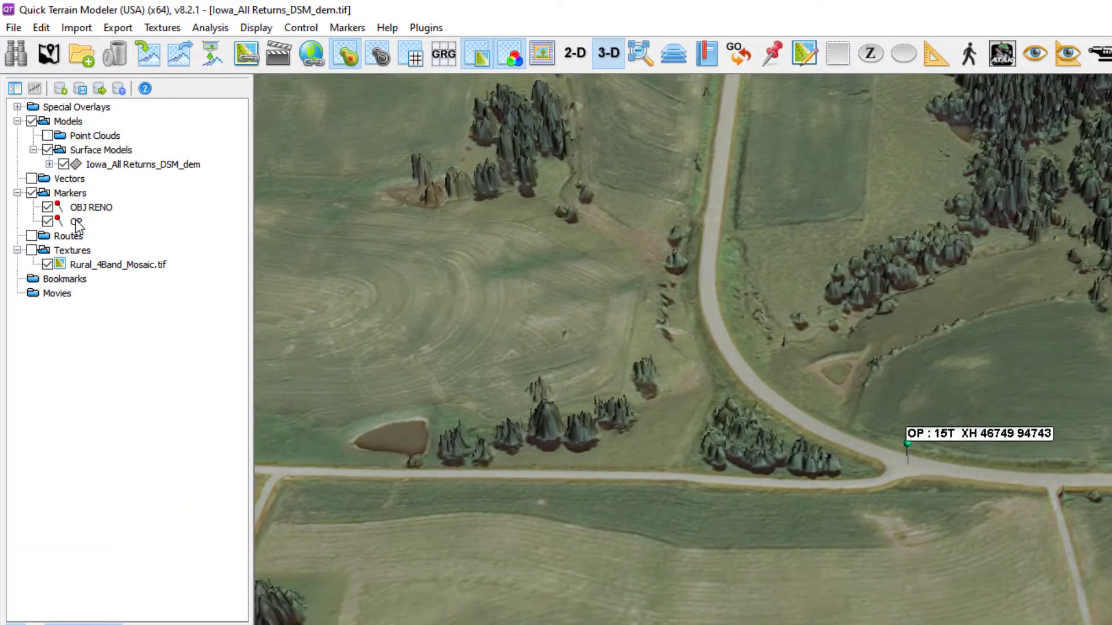
{"action": "right_click", "coordinate": [76, 222]}
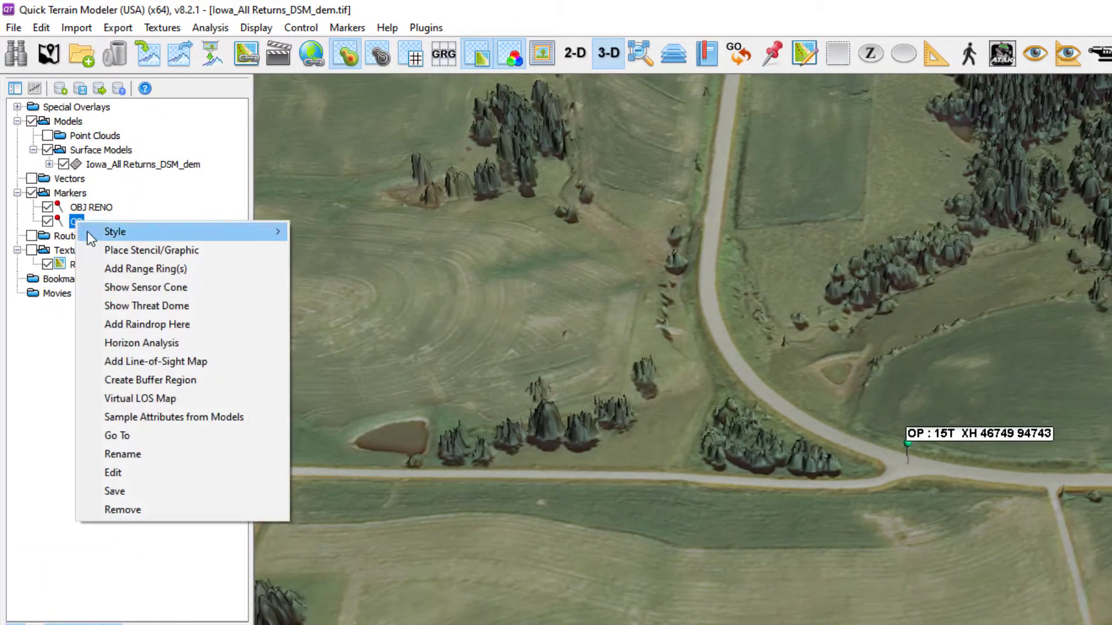
{"action": "left_click", "coordinate": [164, 399]}
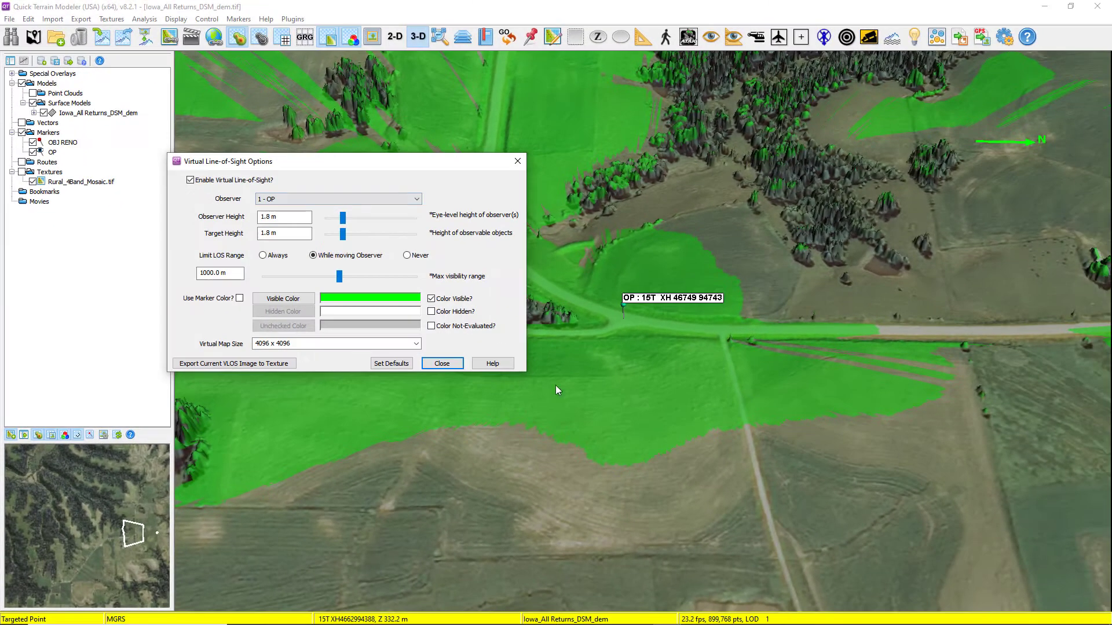
{"action": "left_click_drag", "start_coordinate": [549, 444], "coordinate": [690, 462]}
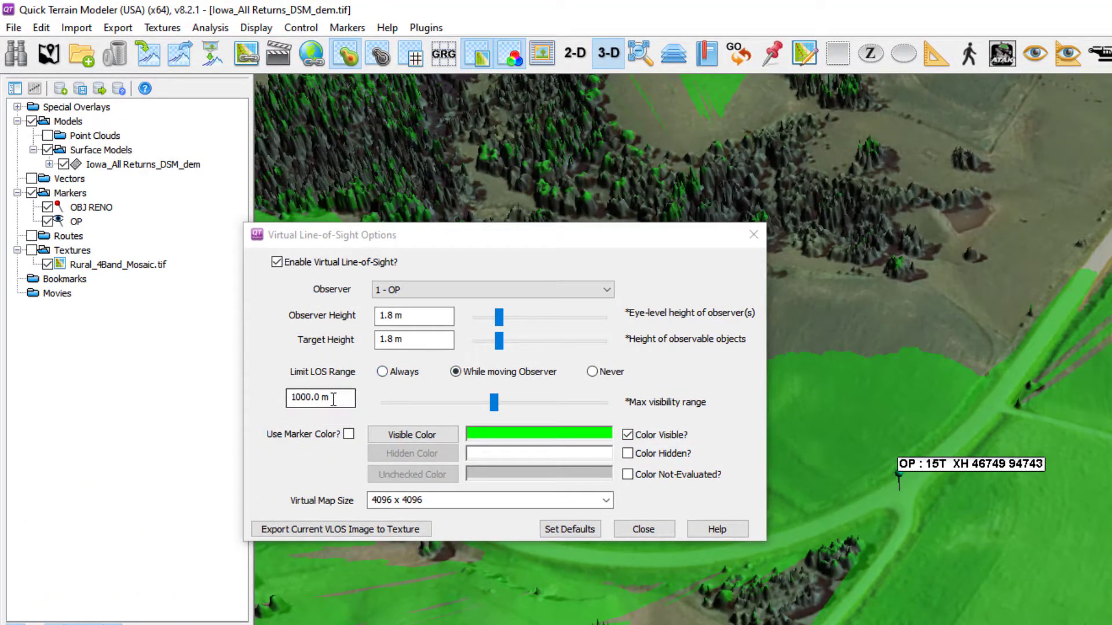
Step: Change the visible color of the Virtual Line-of-Sight to basic blue and close its options
{"action": "left_click", "coordinate": [400, 436]}
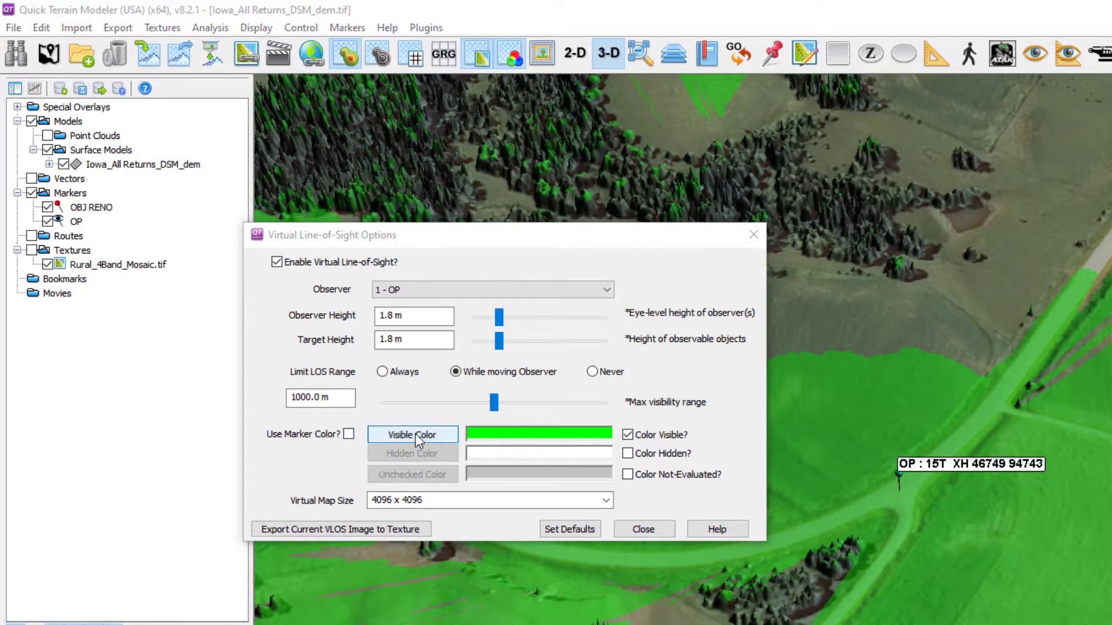
{"action": "left_click", "coordinate": [357, 359]}
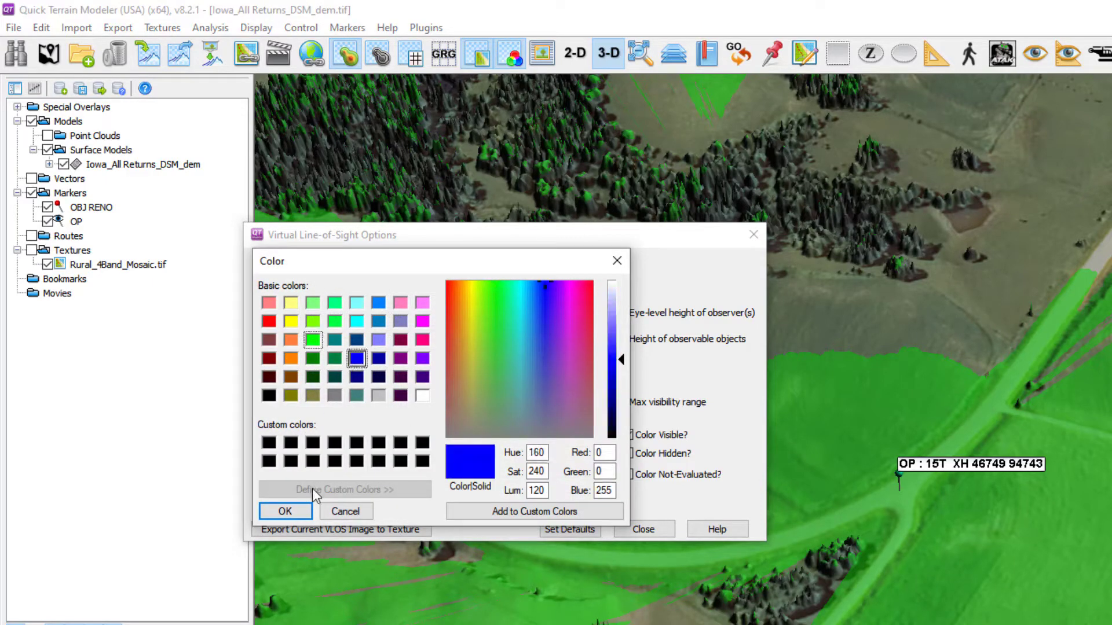
{"action": "left_click", "coordinate": [286, 512]}
{"action": "left_click", "coordinate": [633, 529]}
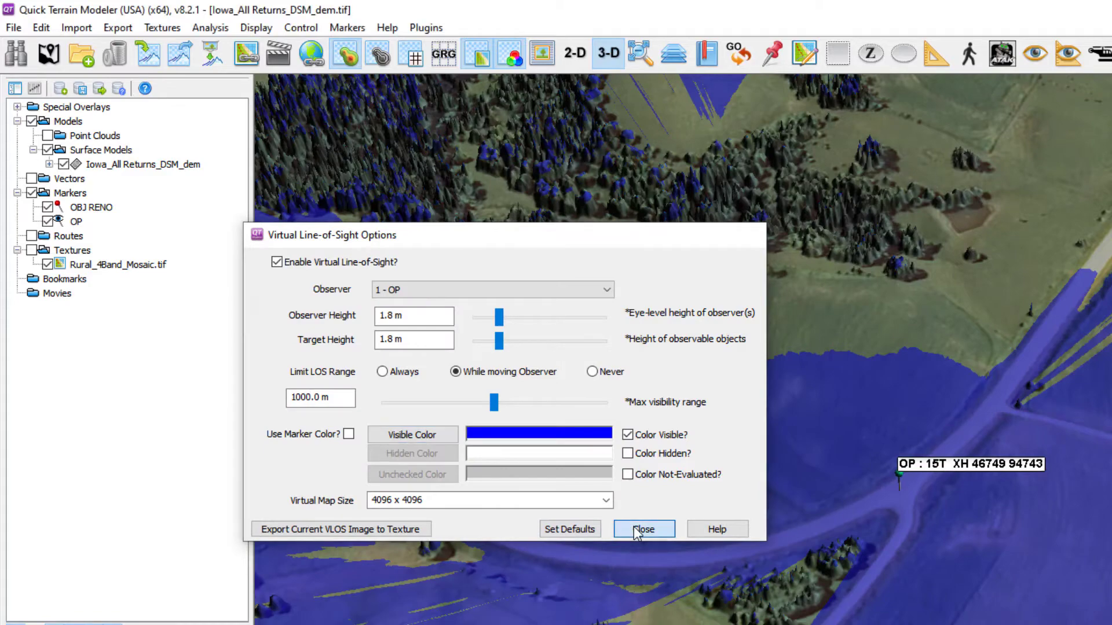
{"action": "scroll", "coordinate": [477, 400], "scroll_direction": "down", "scroll_amount": 5}
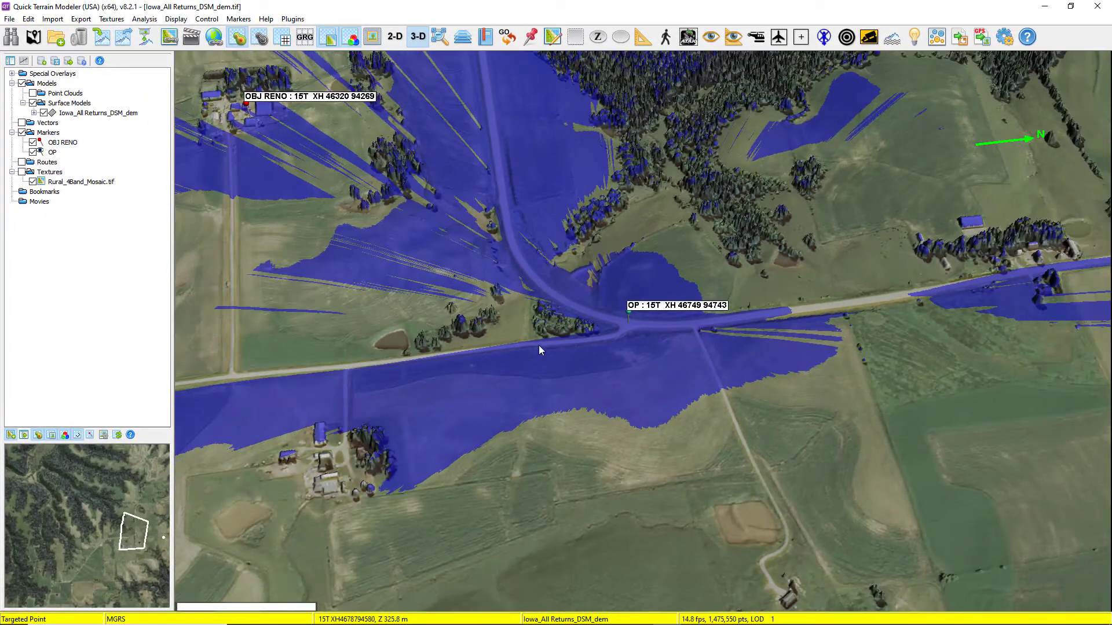
{"action": "mouse_move", "coordinate": [539, 345]}
{"action": "left_mouse_down"}
{"action": "mouse_move", "coordinate": [606, 351]}
{"action": "mouse_move", "coordinate": [629, 324]}
{"action": "mouse_move", "coordinate": [619, 341]}
{"action": "mouse_move", "coordinate": [557, 359]}
{"action": "mouse_move", "coordinate": [442, 349]}
{"action": "mouse_move", "coordinate": [328, 361]}
{"action": "mouse_move", "coordinate": [690, 328]}
{"action": "mouse_move", "coordinate": [697, 354]}
{"action": "left_mouse_up"}
{"action": "key", "text": "k"}
{"action": "left_click_drag", "start_coordinate": [700, 367], "coordinate": [713, 394]}
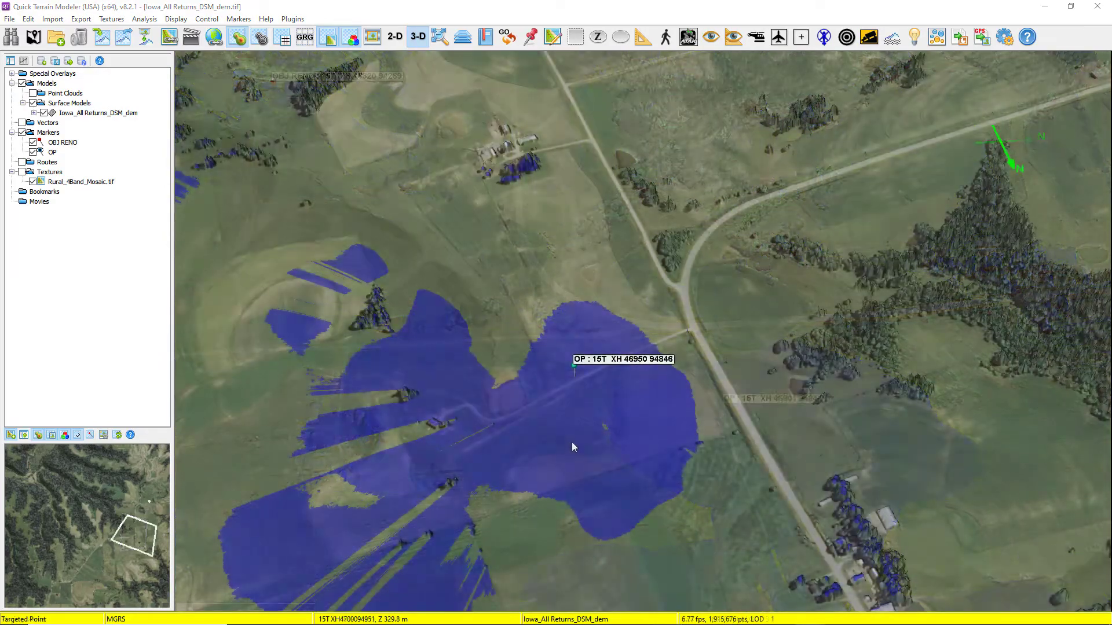
Step: Open the Virtual LOS Map options from the special overlays and always limit the LOS range to 500 m
{"action": "left_click_drag", "start_coordinate": [571, 443], "coordinate": [521, 435]}
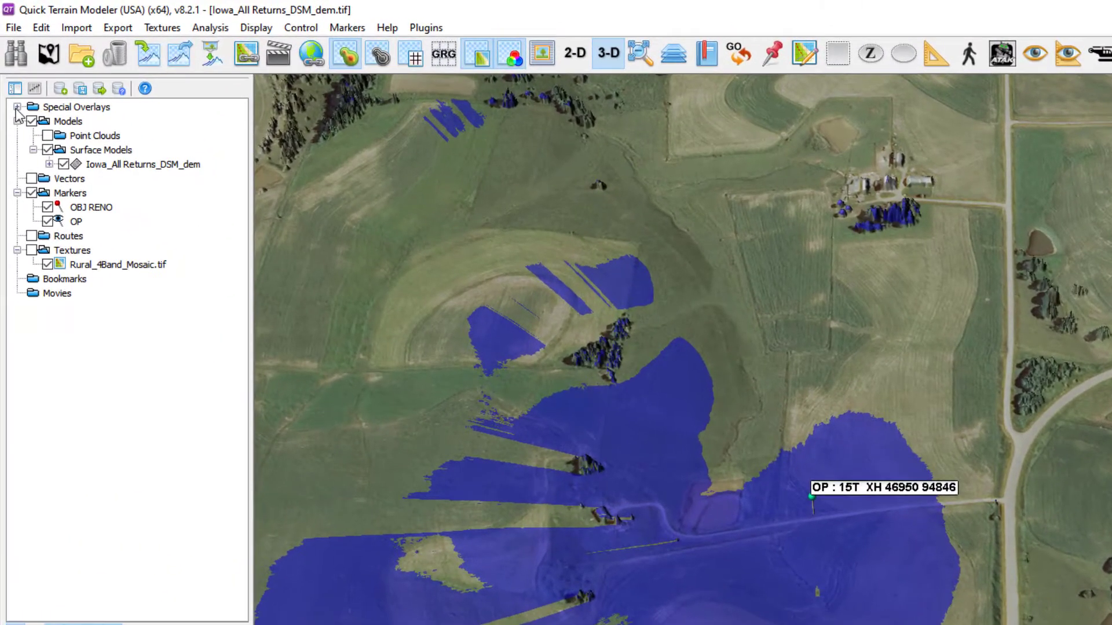
{"action": "left_click", "coordinate": [17, 108]}
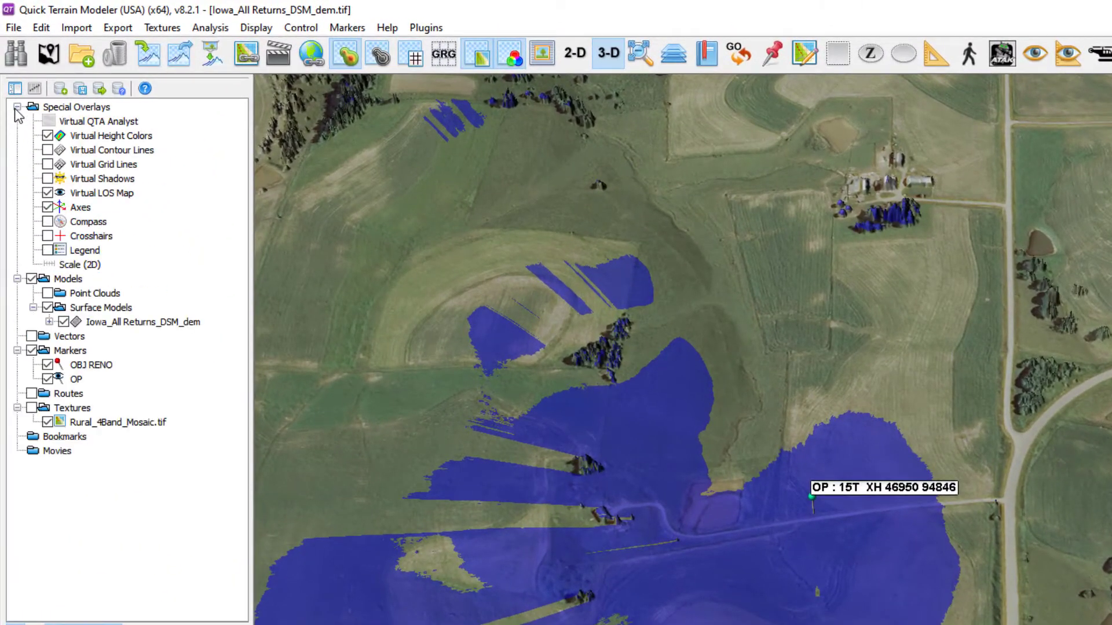
{"action": "double_click", "coordinate": [87, 195]}
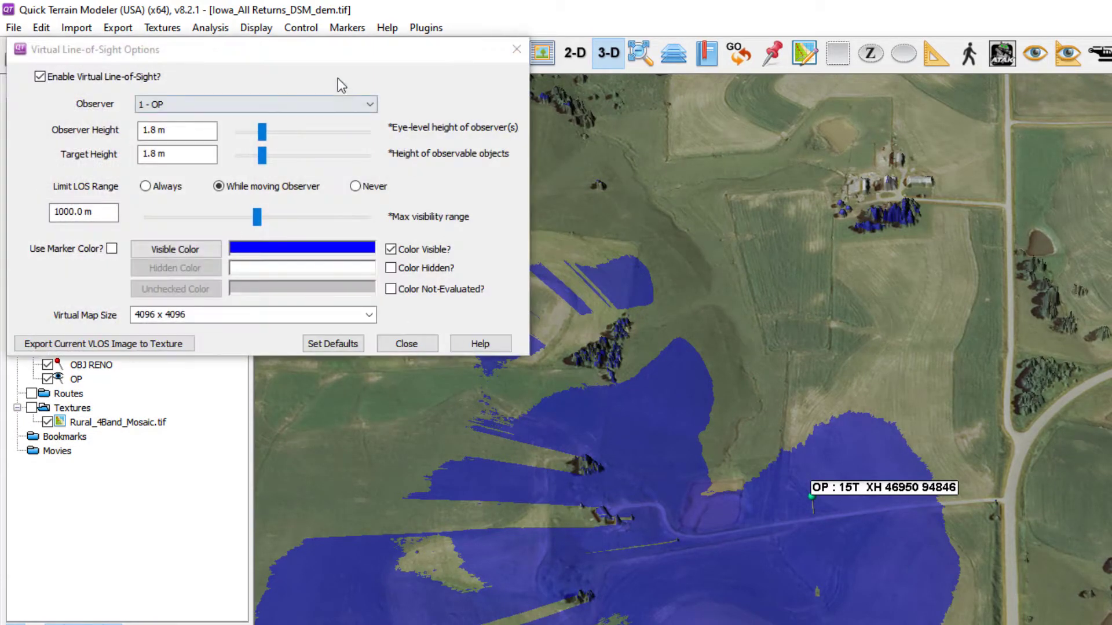
{"action": "left_click_drag", "start_coordinate": [336, 49], "coordinate": [799, 98]}
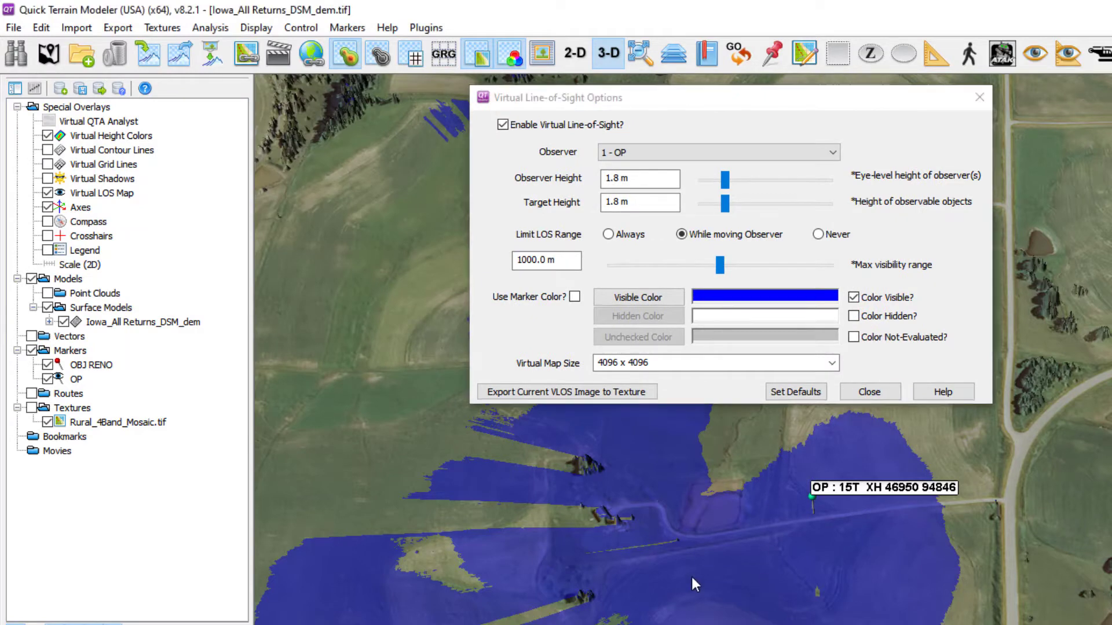
{"action": "left_click_drag", "start_coordinate": [691, 577], "coordinate": [610, 600]}
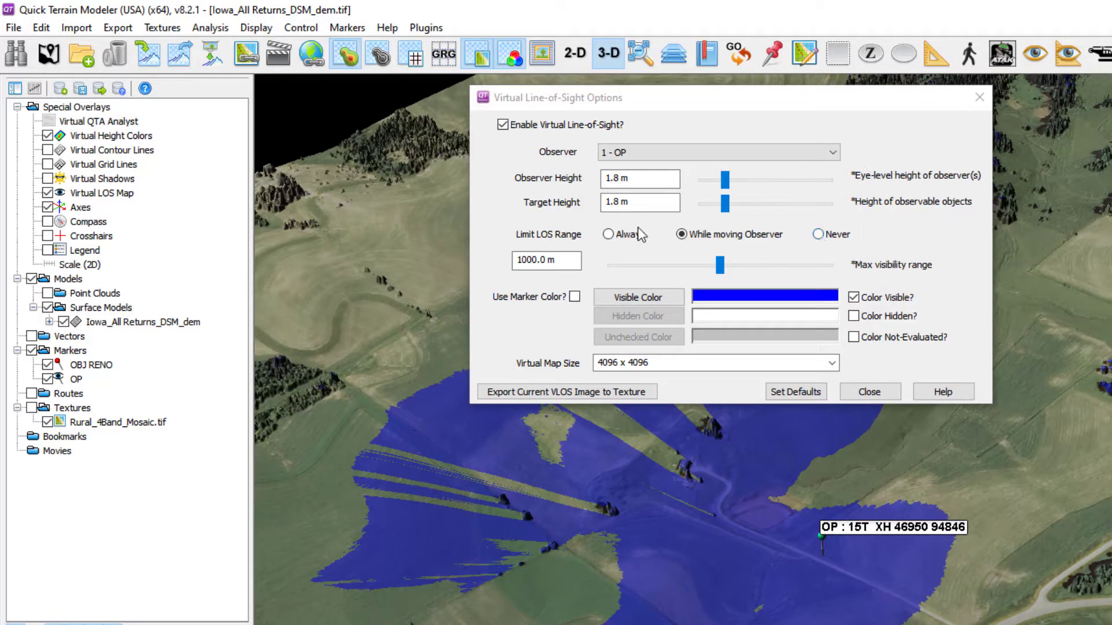
{"action": "left_click", "coordinate": [606, 235]}
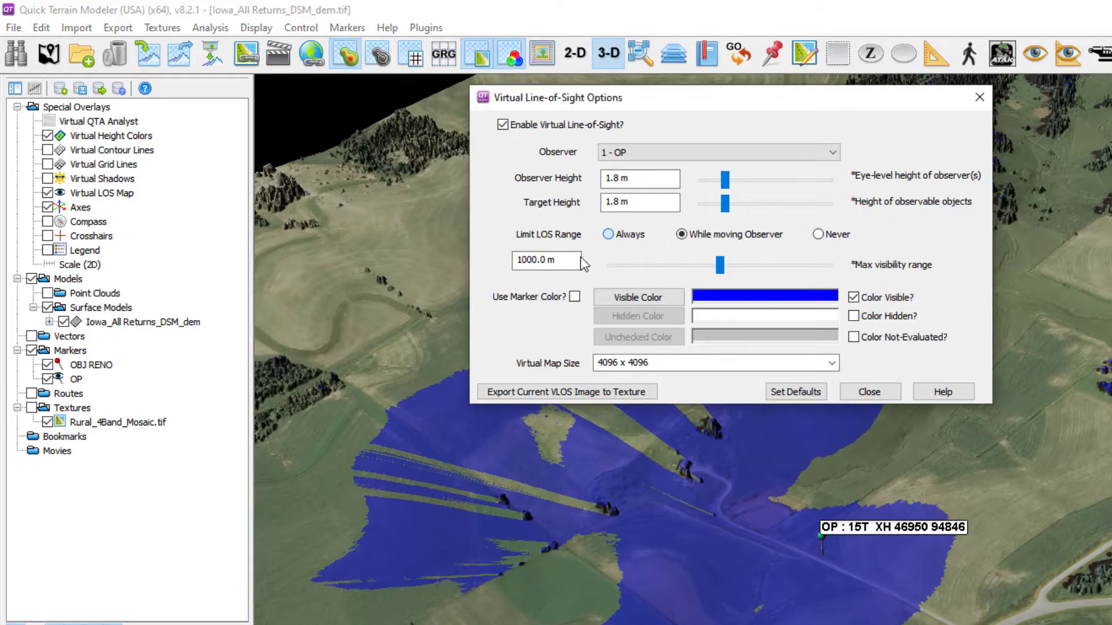
{"action": "left_click_drag", "start_coordinate": [563, 260], "coordinate": [472, 268]}
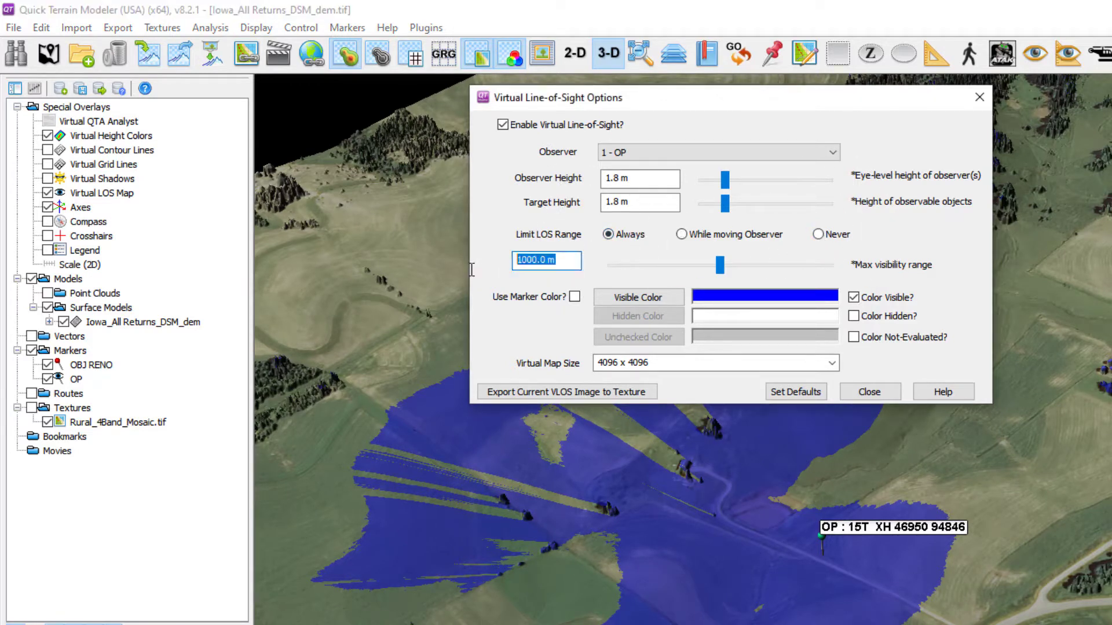
{"action": "type", "text": "500"}
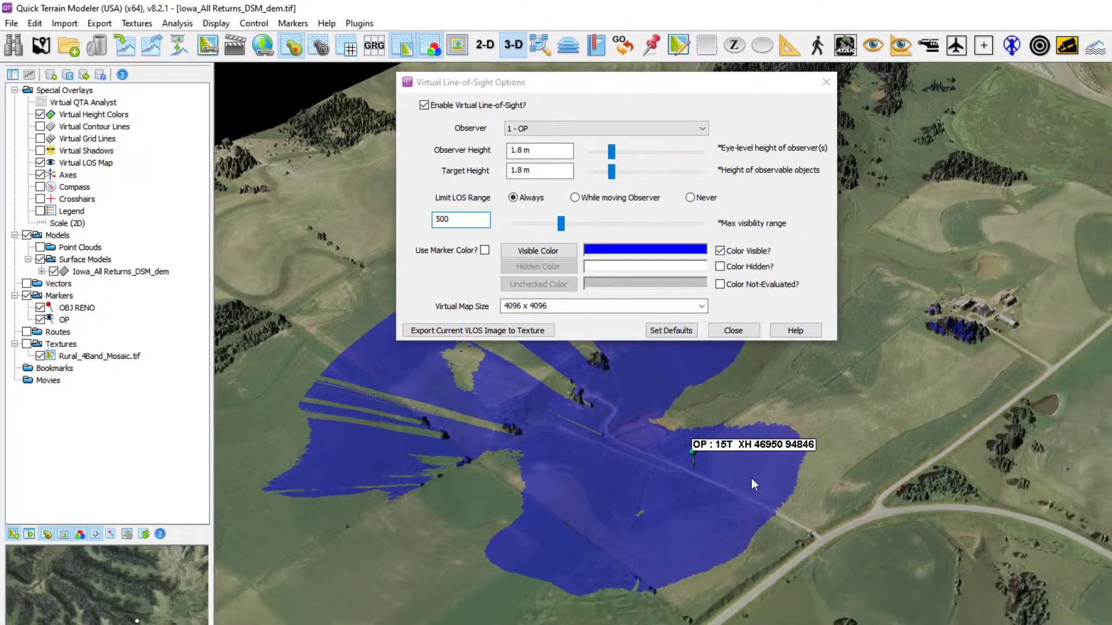
{"action": "left_click_drag", "start_coordinate": [886, 564], "coordinate": [899, 589]}
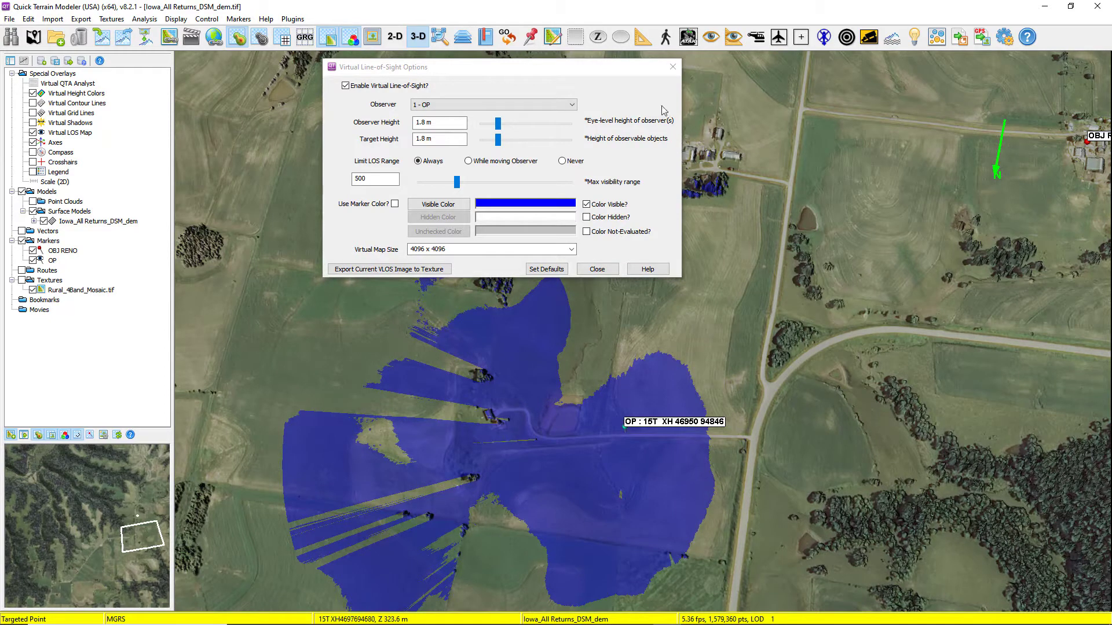
{"action": "left_click", "coordinate": [671, 67]}
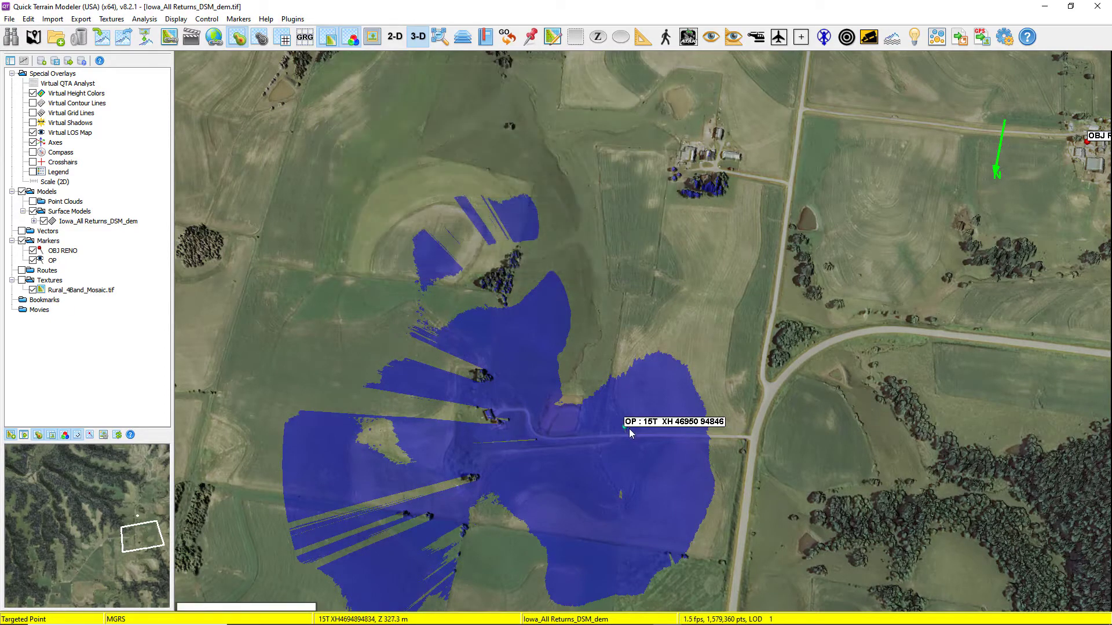
{"action": "mouse_move", "coordinate": [631, 433]}
{"action": "left_mouse_down"}
{"action": "mouse_move", "coordinate": [637, 449]}
{"action": "mouse_move", "coordinate": [643, 431]}
{"action": "mouse_move", "coordinate": [724, 407]}
{"action": "mouse_move", "coordinate": [753, 368]}
{"action": "mouse_move", "coordinate": [759, 319]}
{"action": "mouse_move", "coordinate": [788, 272]}
{"action": "mouse_move", "coordinate": [794, 182]}
{"action": "mouse_move", "coordinate": [739, 443]}
{"action": "mouse_move", "coordinate": [602, 434]}
{"action": "mouse_move", "coordinate": [666, 374]}
{"action": "mouse_move", "coordinate": [738, 432]}
{"action": "mouse_move", "coordinate": [798, 321]}
{"action": "mouse_move", "coordinate": [844, 339]}
{"action": "mouse_move", "coordinate": [860, 331]}
{"action": "left_mouse_up"}
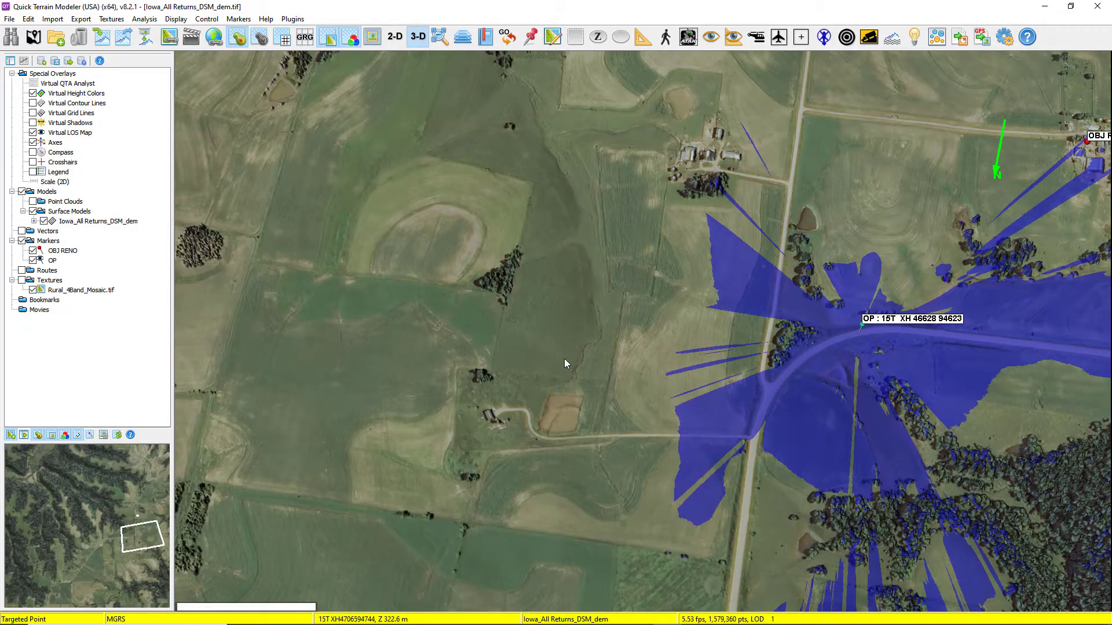
{"action": "left_click_drag", "start_coordinate": [565, 361], "coordinate": [403, 265]}
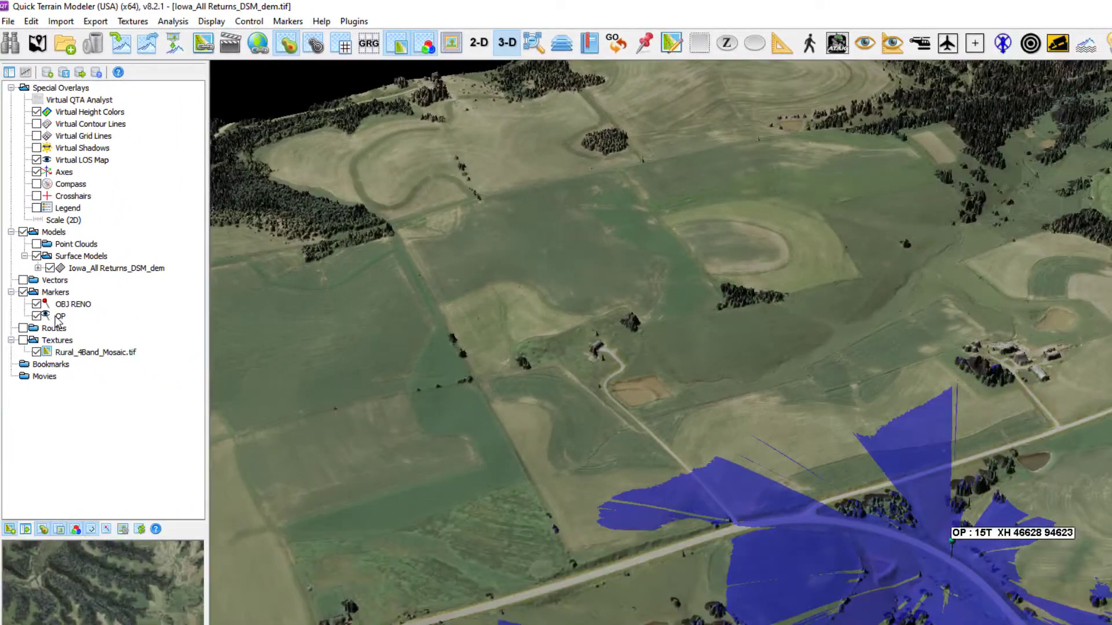
Step: Remove the Virtual LOS Map from the OP marker
{"action": "key", "text": "ctrl"}
{"action": "key", "text": "ctrl"}
{"action": "key", "text": "ctrl"}
{"action": "left_click", "coordinate": [61, 318]}
{"action": "right_click", "coordinate": [61, 319]}
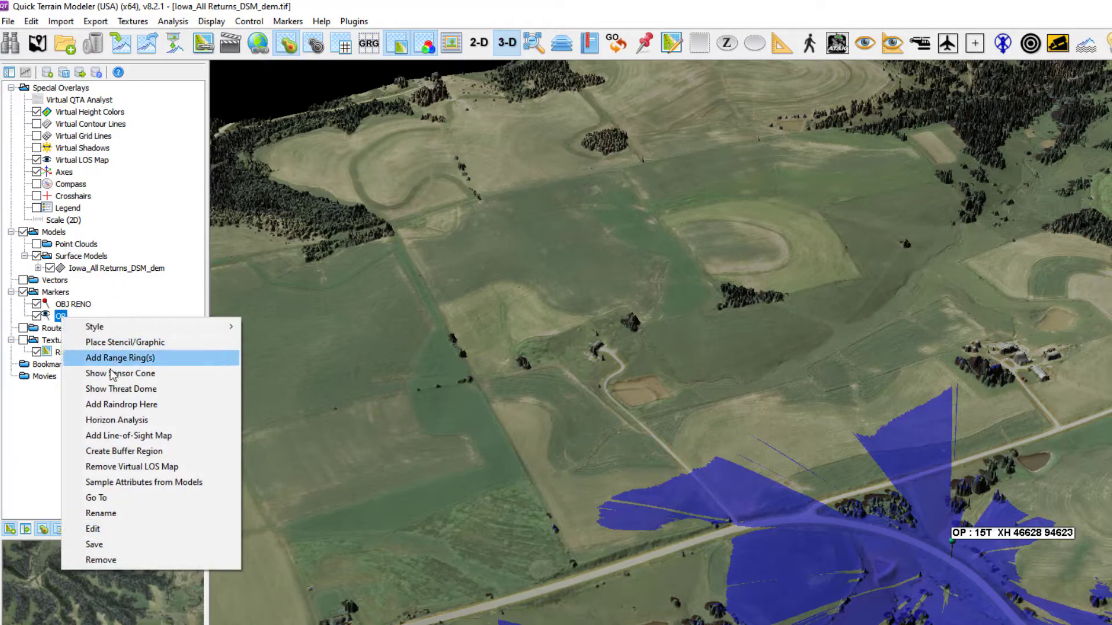
{"action": "left_click", "coordinate": [144, 466]}
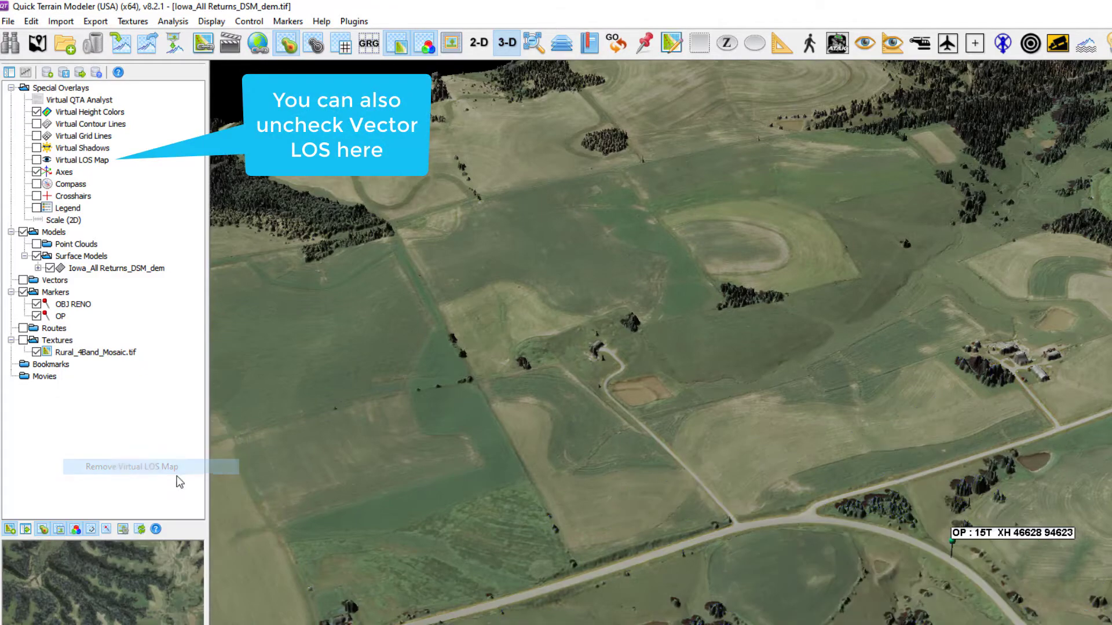
Step: Show the PRIMARY route in the Travel Route Analysis Tool and place its window over the terrain view
{"action": "left_click_drag", "start_coordinate": [621, 476], "coordinate": [545, 468]}
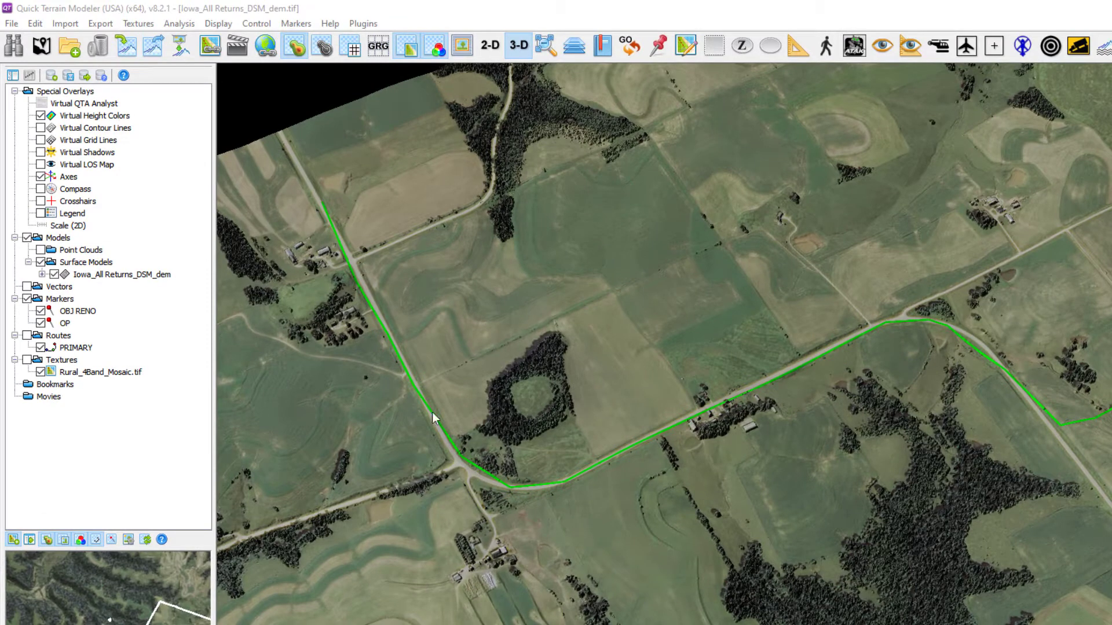
{"action": "right_click", "coordinate": [80, 348]}
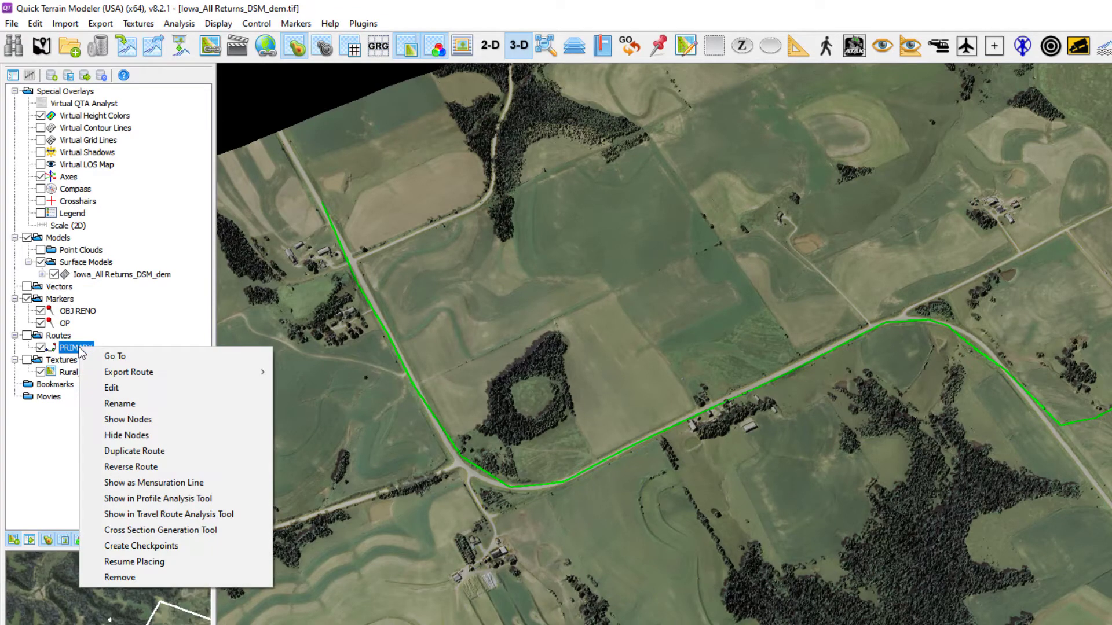
{"action": "left_click", "coordinate": [183, 516]}
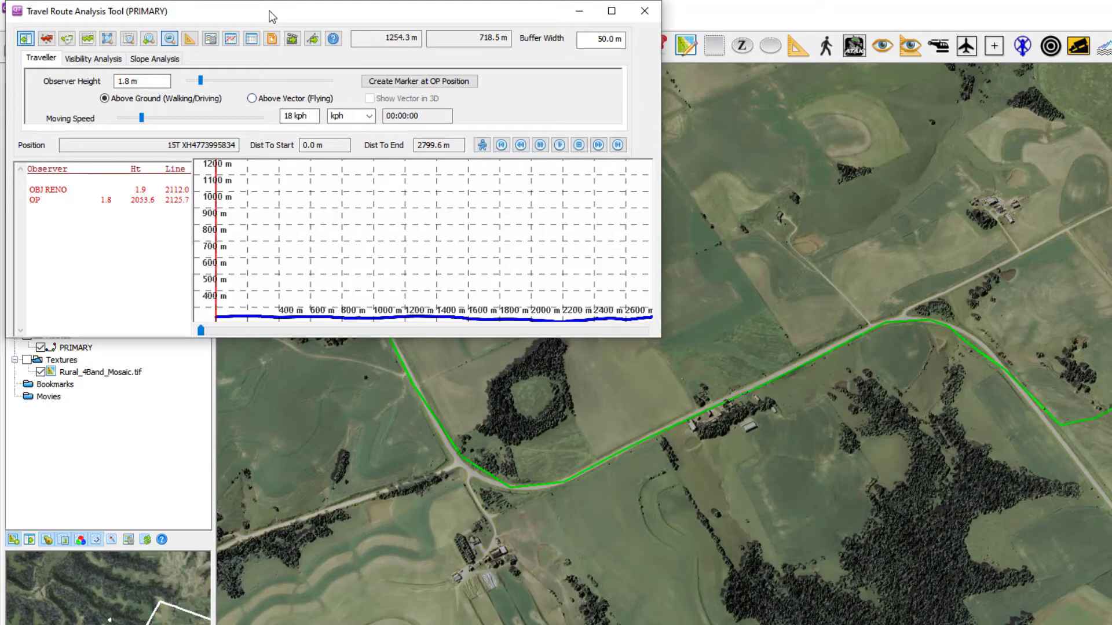
{"action": "left_click_drag", "start_coordinate": [270, 11], "coordinate": [484, 91]}
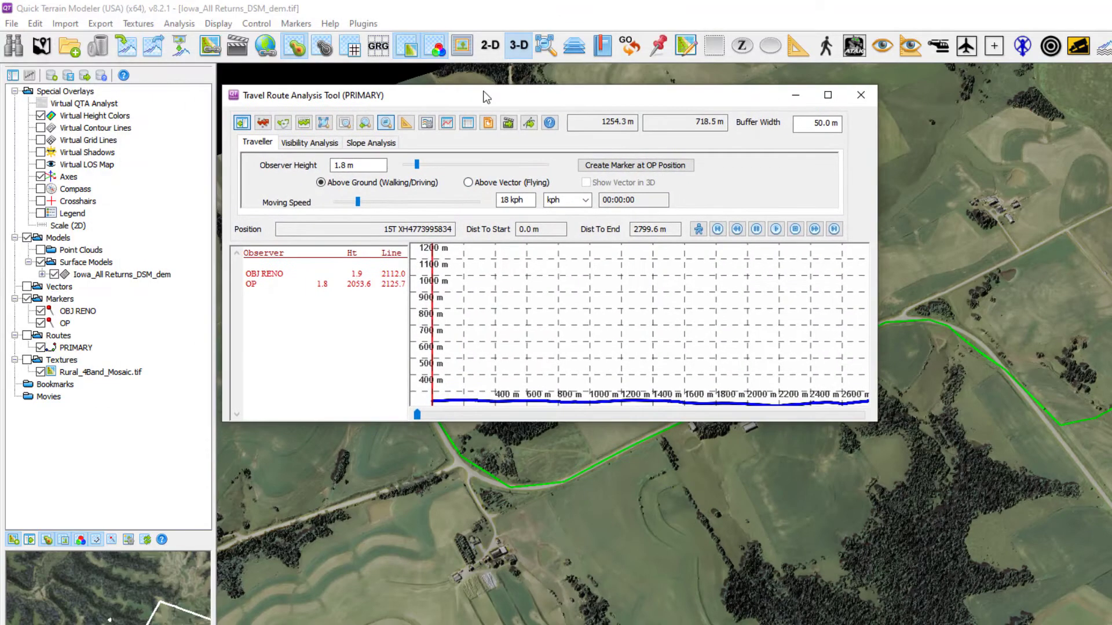
Step: Enable Show Virtual-LOS in the route's visibility analysis and advance the traveller to about 1000 m from the start
{"action": "left_click", "coordinate": [311, 145]}
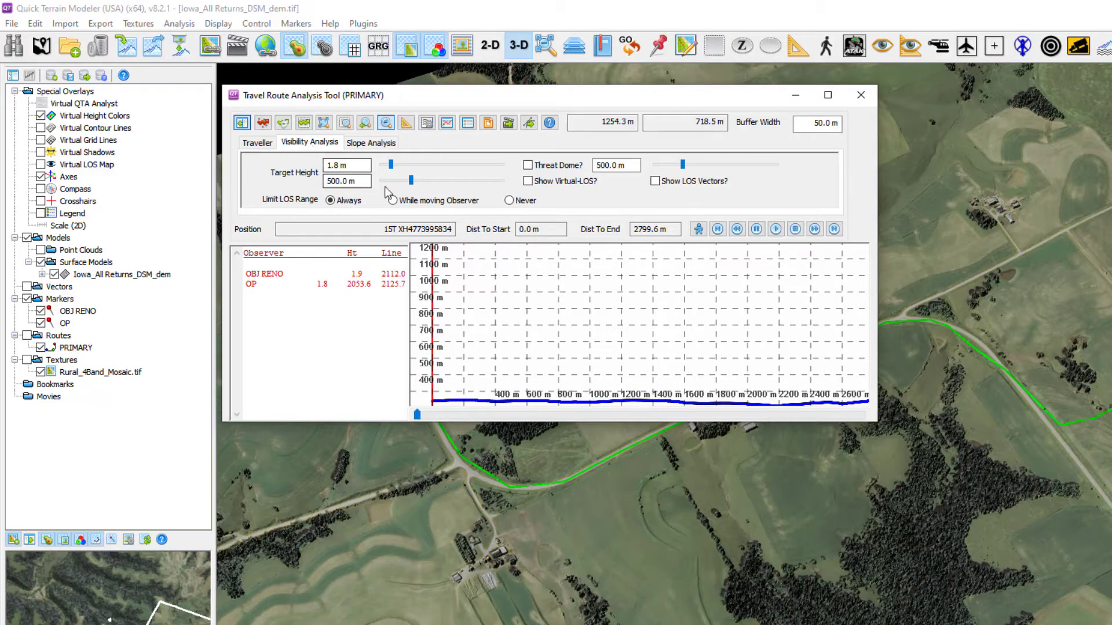
{"action": "left_click", "coordinate": [528, 182]}
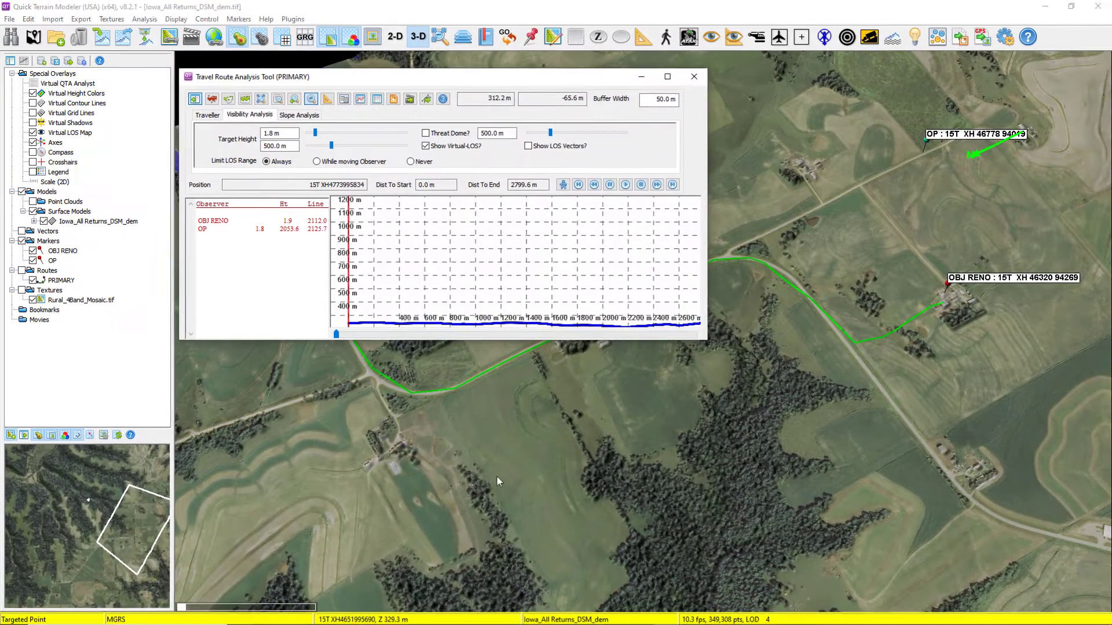
{"action": "left_click_drag", "start_coordinate": [563, 540], "coordinate": [566, 574]}
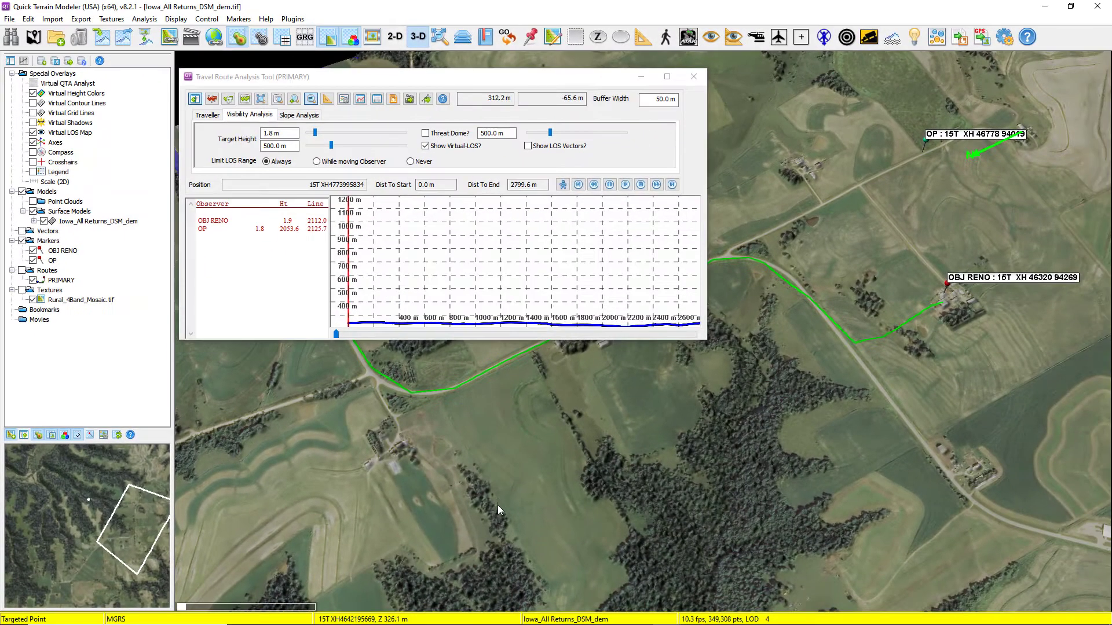
{"action": "left_click", "coordinate": [336, 335]}
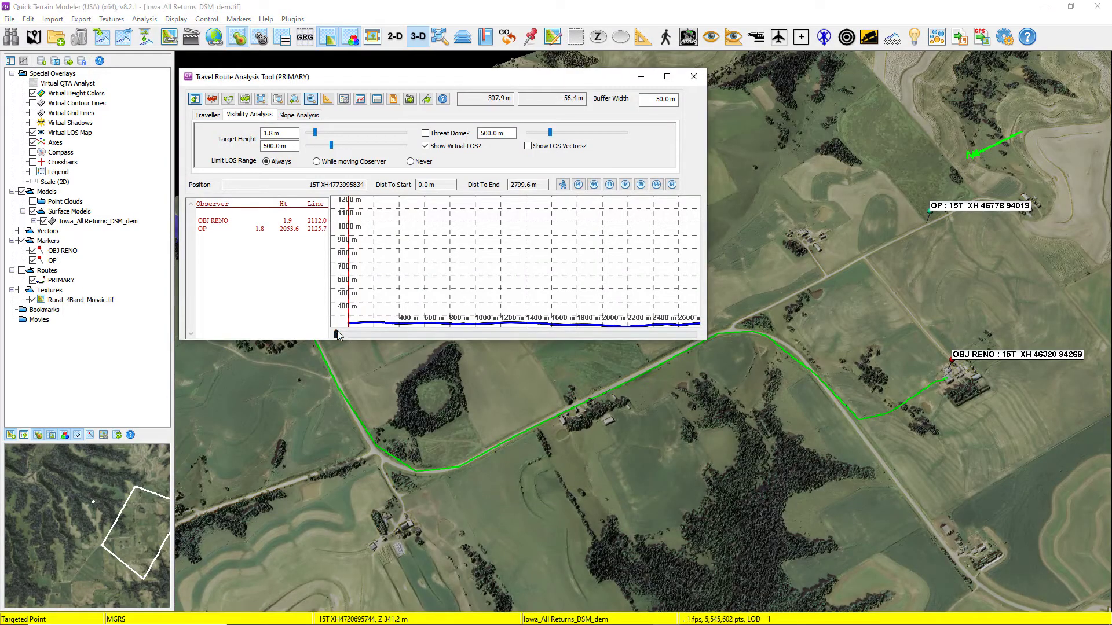
{"action": "left_click_drag", "start_coordinate": [348, 339], "coordinate": [474, 339]}
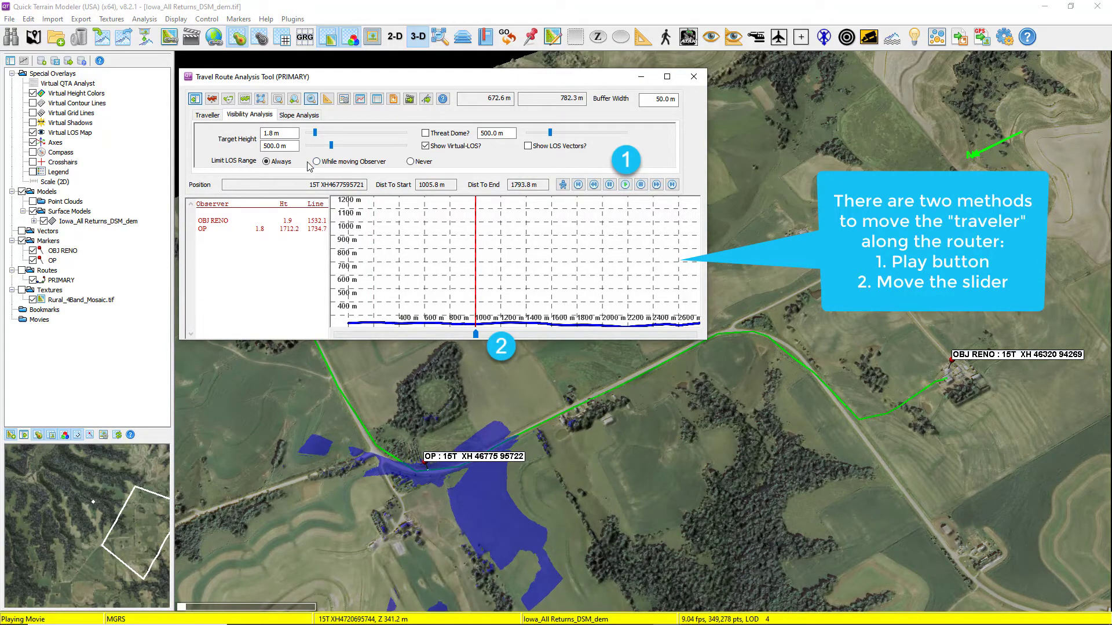
Step: Set the traveller's moving speed to about 39.8 kph and return to the visibility analysis settings
{"action": "left_click", "coordinate": [209, 117]}
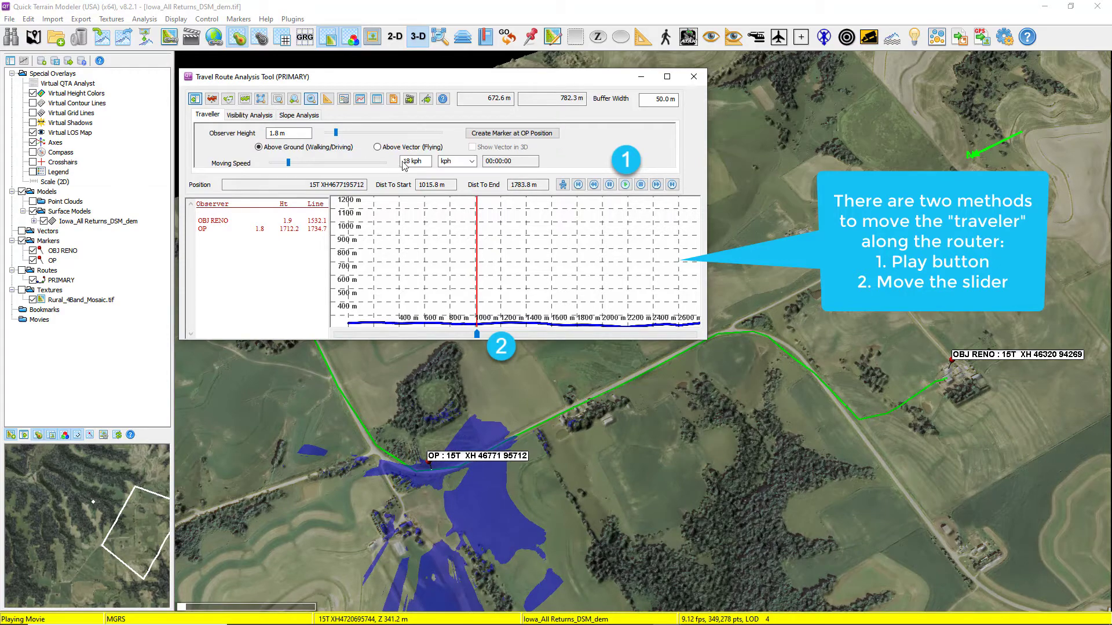
{"action": "left_click_drag", "start_coordinate": [290, 161], "coordinate": [316, 163]}
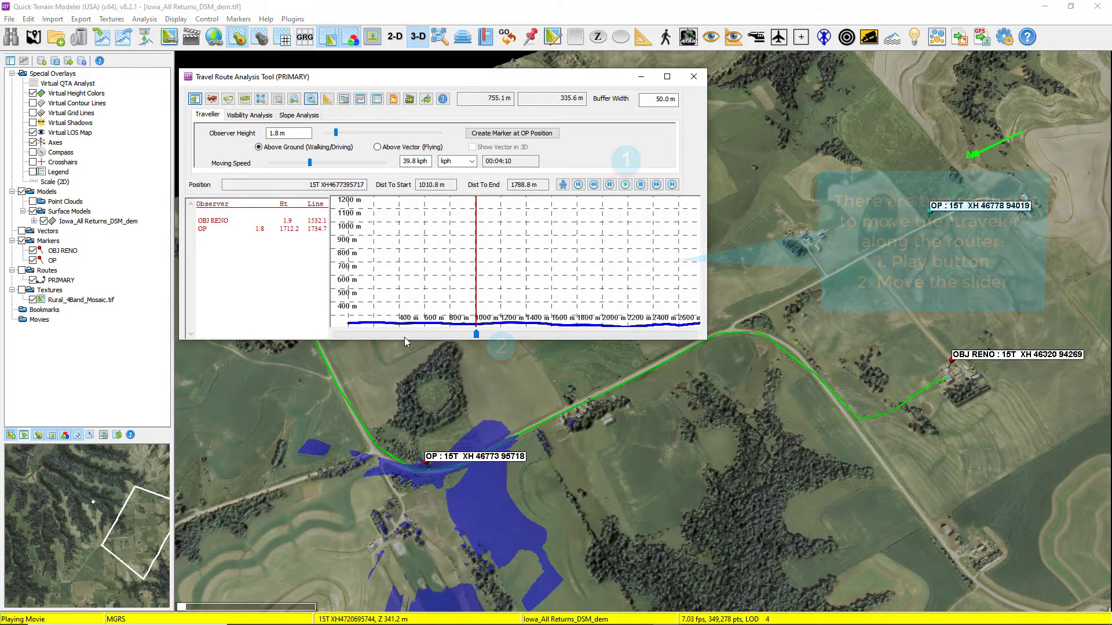
{"action": "left_click", "coordinate": [249, 116]}
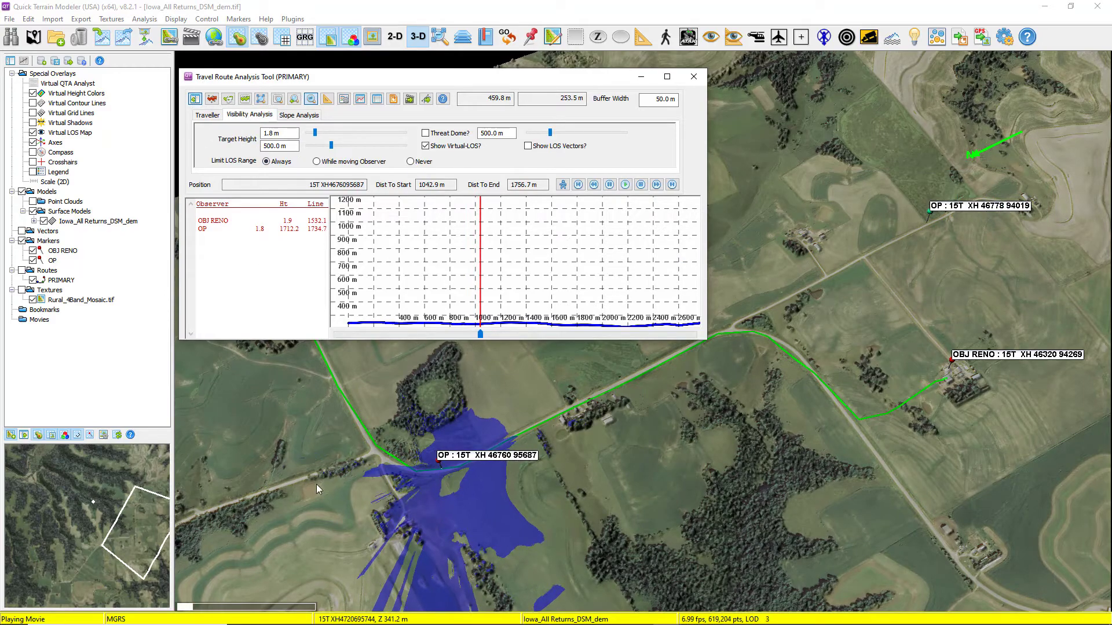
{"action": "right_click_drag", "start_coordinate": [575, 512], "coordinate": [634, 455]}
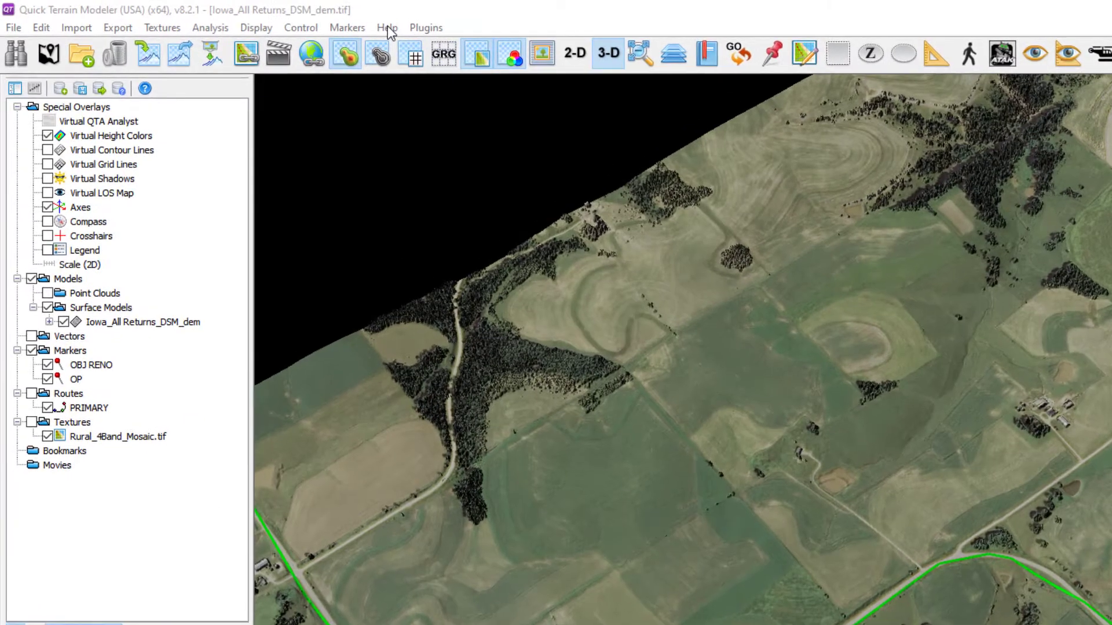
Step: Open the OpenGL Resources window and check the graphics vendor in the driver information
{"action": "left_click", "coordinate": [387, 27]}
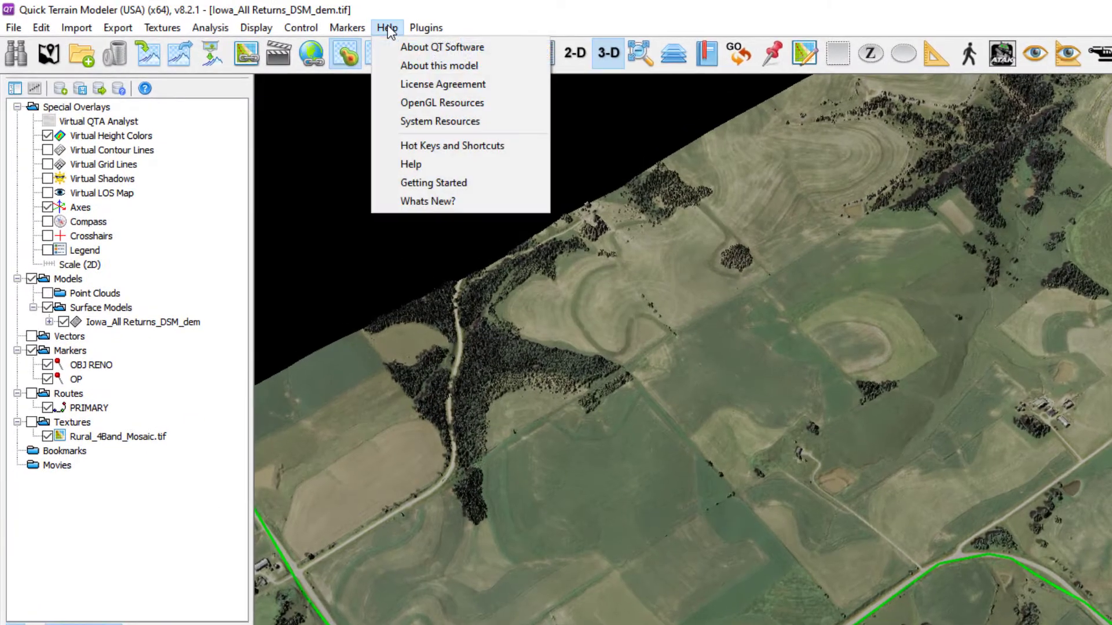
{"action": "left_click", "coordinate": [441, 103]}
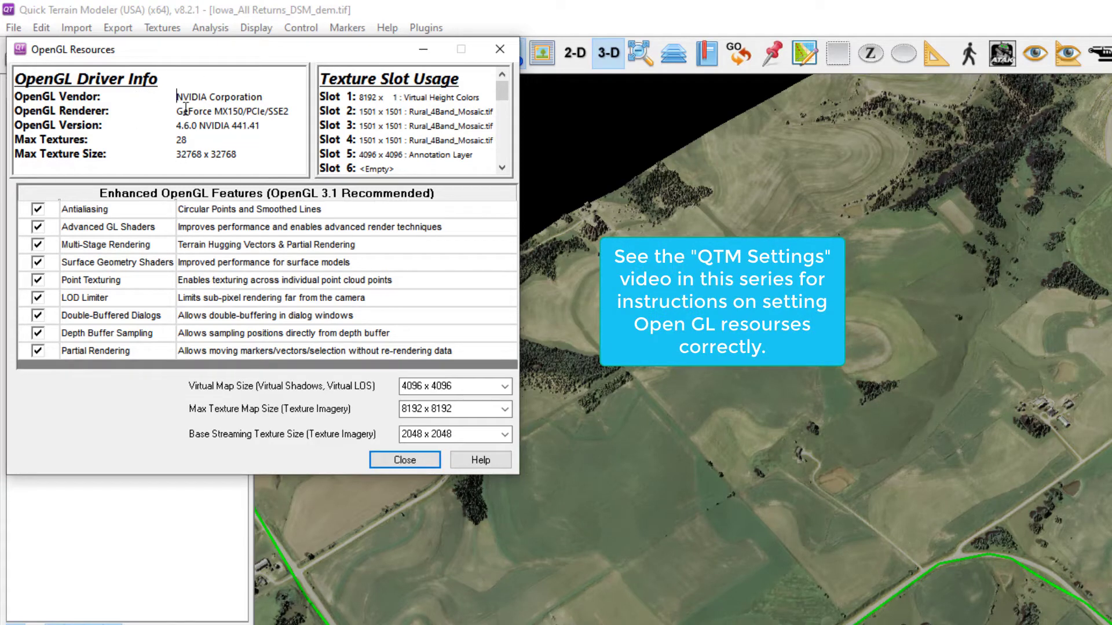
{"action": "mouse_move", "coordinate": [185, 109]}
{"action": "left_mouse_down"}
{"action": "mouse_move", "coordinate": [199, 142]}
{"action": "mouse_move", "coordinate": [181, 95]}
{"action": "left_mouse_up"}
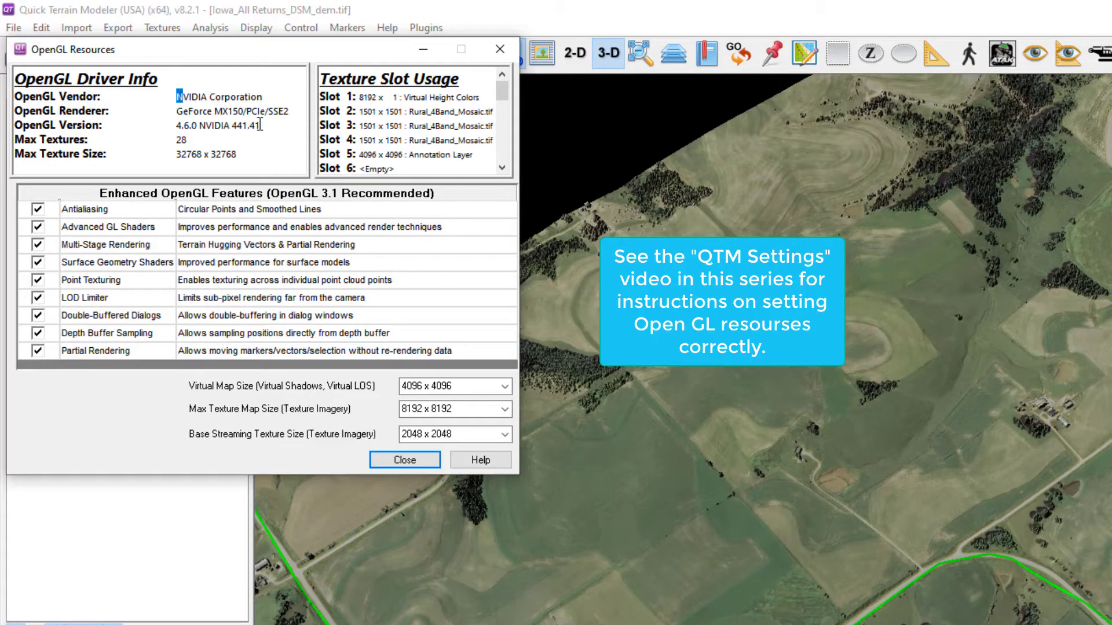